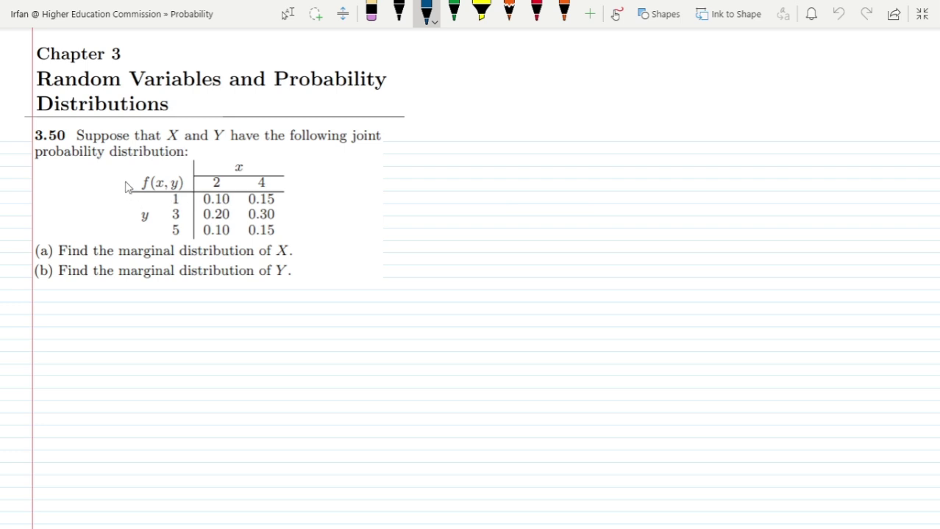
Ink blue check marks beside the joint probability table and question (a).
drag(296, 187, 317, 178)
mouse_move(23, 252)
mouse_down()
mouse_move(37, 244)
mouse_move(37, 263)
mouse_up()
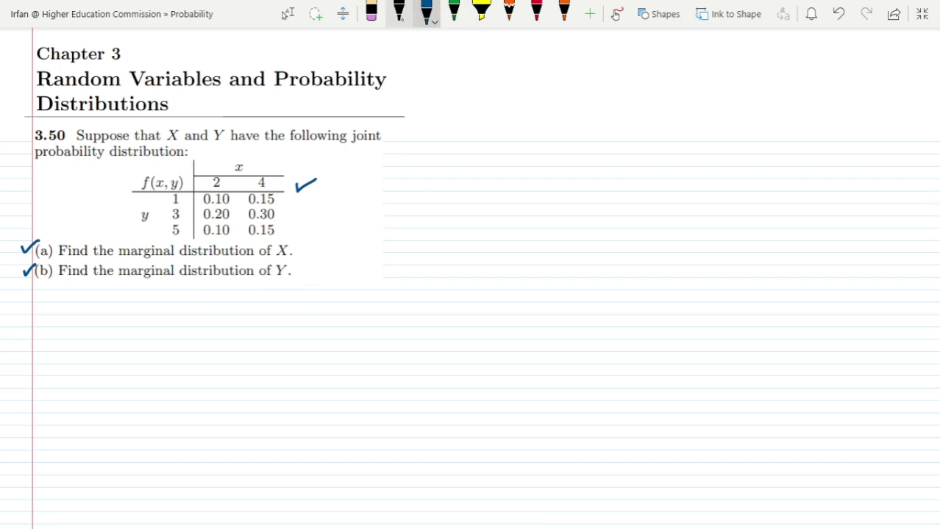
Handwrite the heading 'Sol :- a)' in black ink beside the problem.
click(398, 11)
mouse_move(460, 139)
mouse_down()
mouse_move(484, 103)
mouse_move(475, 119)
mouse_move(530, 109)
mouse_move(533, 127)
mouse_move(546, 119)
mouse_move(514, 141)
mouse_up()
click(529, 109)
click(527, 127)
click(454, 11)
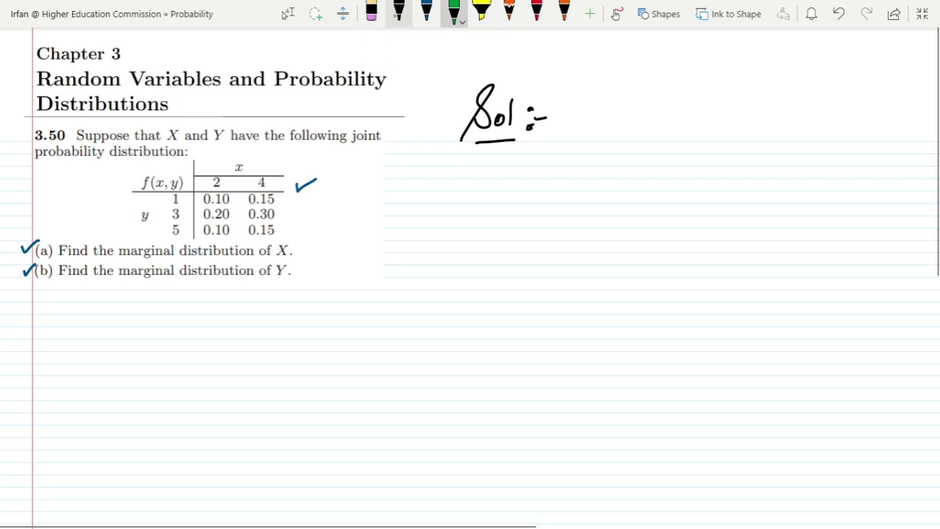
click(398, 11)
drag(564, 125, 567, 146)
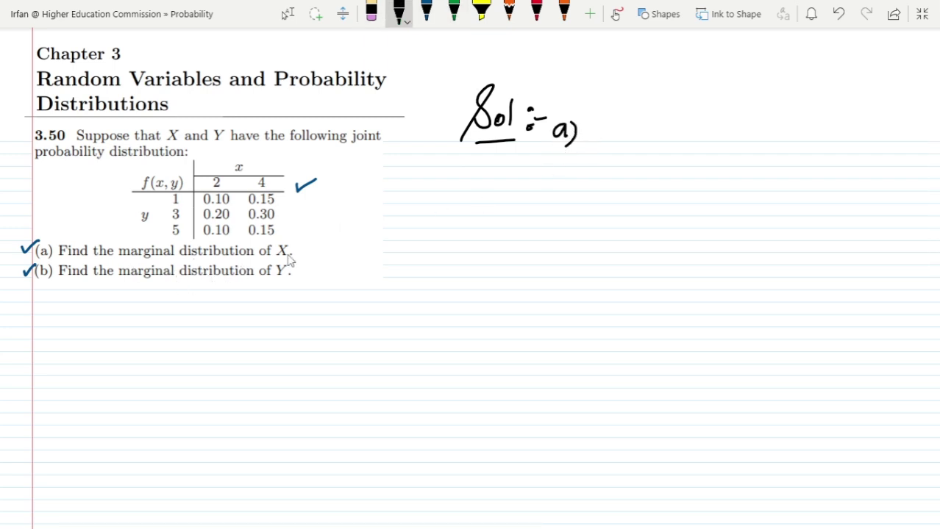
Draw the table frame with x and g(x) row labels and a dividing rule.
drag(545, 181, 553, 194)
mouse_move(549, 228)
mouse_down()
mouse_move(545, 265)
mouse_move(550, 245)
mouse_move(575, 246)
mouse_up()
mouse_move(577, 230)
mouse_down()
mouse_move(565, 248)
mouse_move(580, 250)
mouse_up()
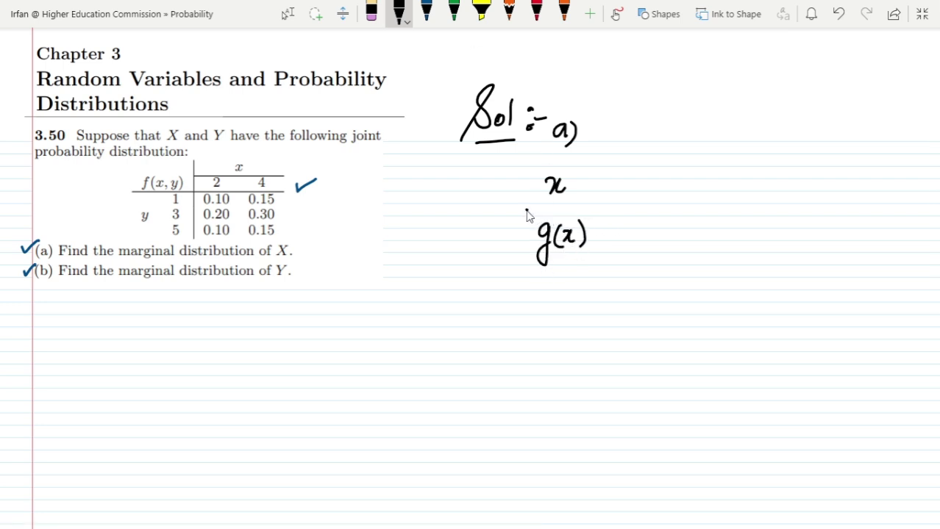
drag(526, 211, 791, 208)
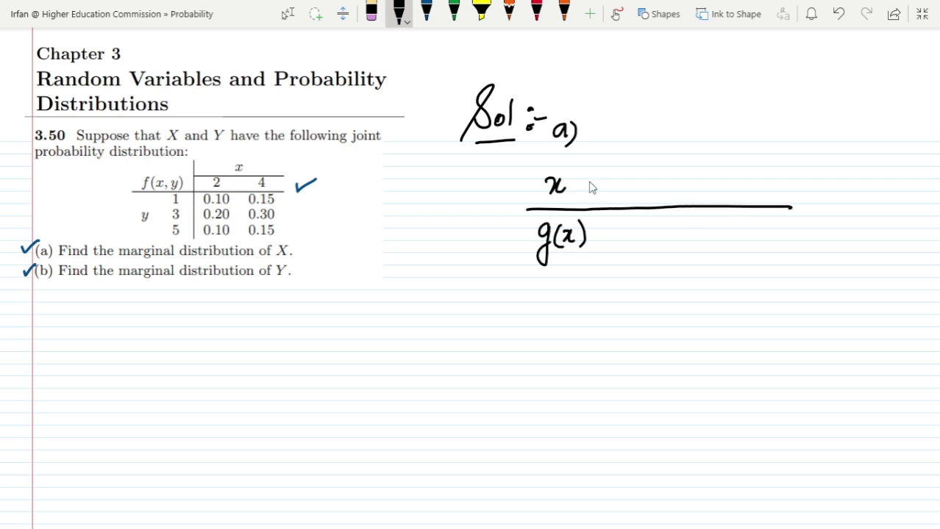
drag(593, 171, 597, 276)
Tick x values 2 and 4 in the problem table, then write them as table columns.
drag(212, 168, 273, 163)
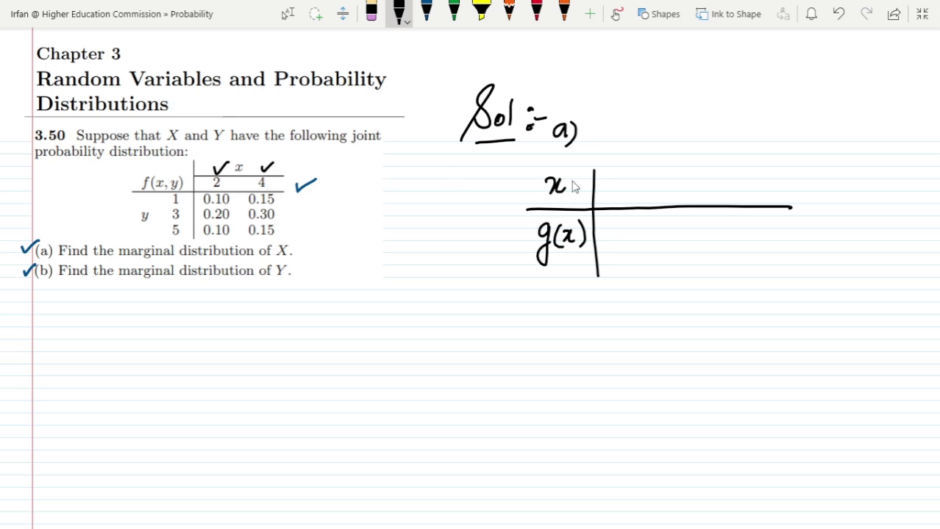
drag(620, 184, 634, 196)
drag(721, 174, 725, 194)
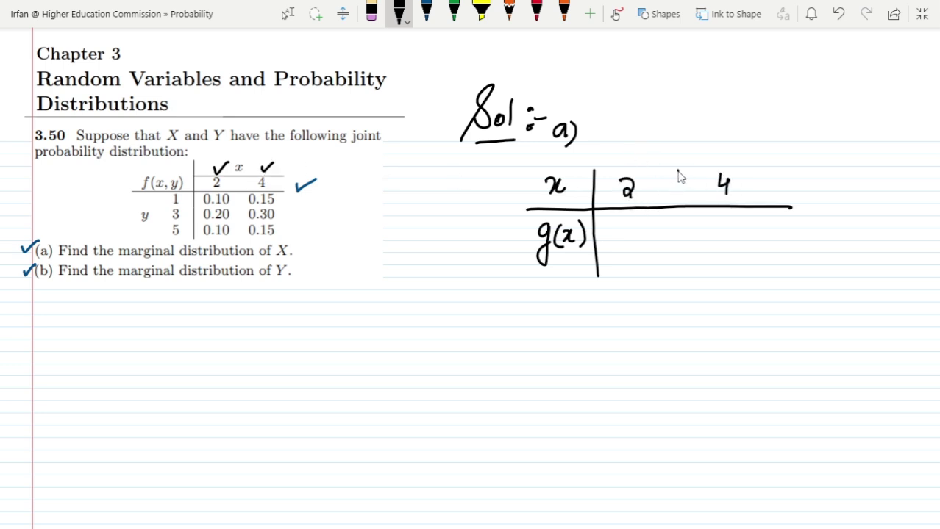
drag(677, 171, 688, 276)
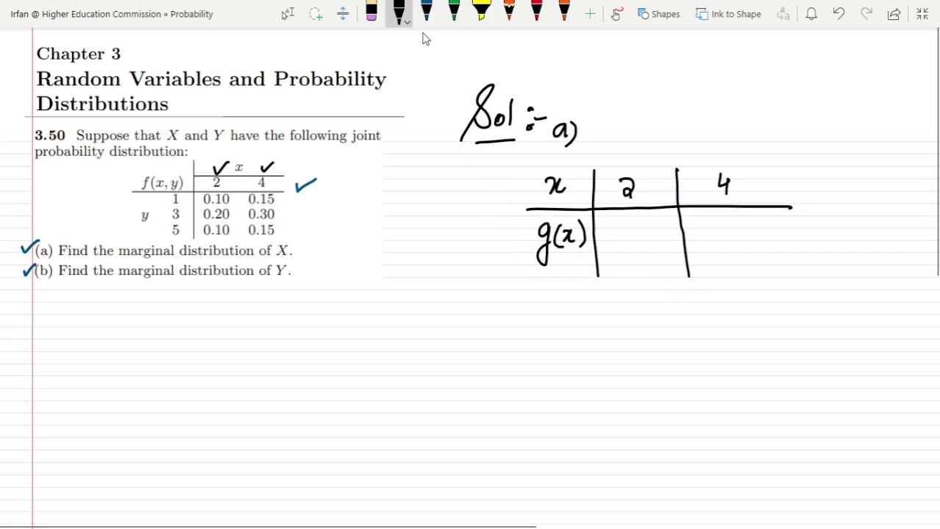
Box the x=2 column of the joint table in green and write 0.40 under it.
click(453, 12)
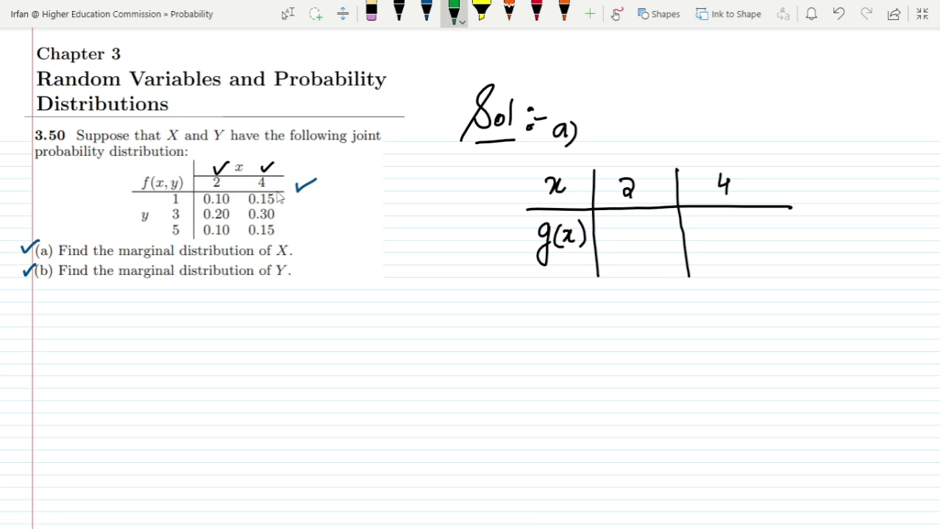
drag(200, 190, 199, 237)
mouse_move(201, 188)
mouse_down()
mouse_move(219, 176)
mouse_move(237, 180)
mouse_move(238, 245)
mouse_move(198, 241)
mouse_up()
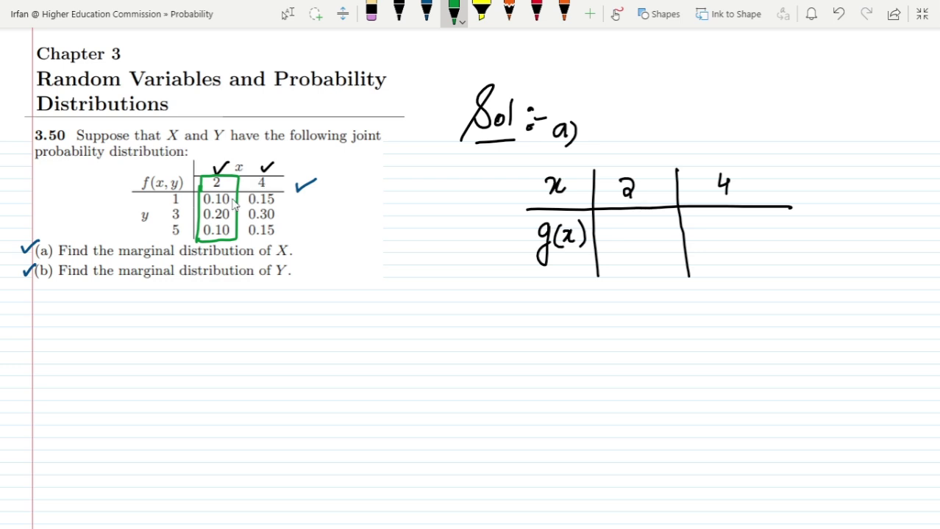
mouse_move(231, 196)
mouse_down()
mouse_move(243, 185)
mouse_move(242, 220)
mouse_up()
mouse_move(211, 141)
mouse_down()
mouse_move(213, 175)
mouse_move(220, 163)
mouse_up()
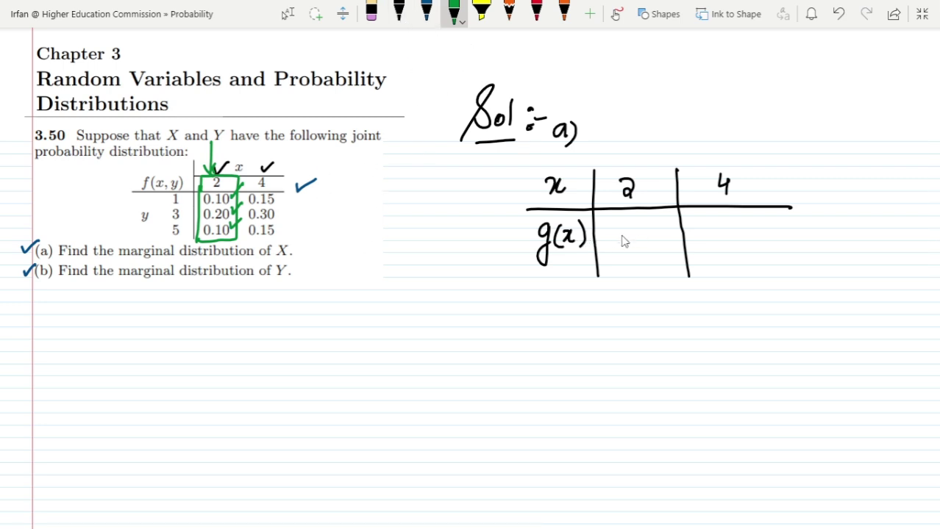
mouse_move(619, 228)
mouse_down()
mouse_move(625, 246)
mouse_move(615, 230)
mouse_move(652, 233)
mouse_move(650, 246)
mouse_move(662, 228)
mouse_up()
Box the x=4 column and write 0.60 in its g(x) cell.
drag(247, 190, 242, 242)
mouse_move(248, 196)
mouse_down()
mouse_move(293, 184)
mouse_move(289, 243)
mouse_move(244, 242)
mouse_move(246, 233)
mouse_up()
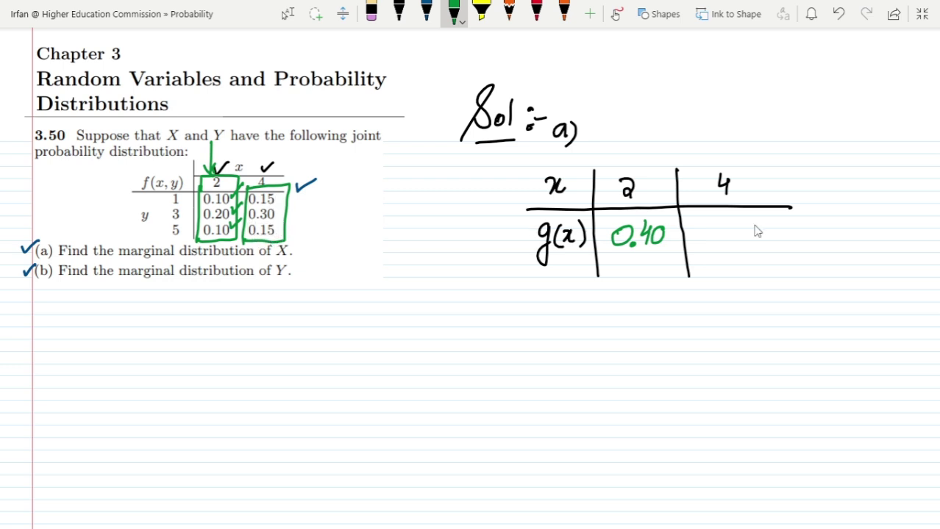
mouse_move(717, 225)
mouse_down()
mouse_move(725, 237)
mouse_move(717, 226)
mouse_move(747, 233)
mouse_up()
mouse_move(769, 223)
mouse_down()
mouse_move(761, 233)
mouse_move(769, 223)
mouse_up()
Write the 'b)' label in black and tick question (b).
click(399, 11)
drag(425, 307, 429, 333)
drag(439, 307, 439, 335)
drag(291, 263, 305, 257)
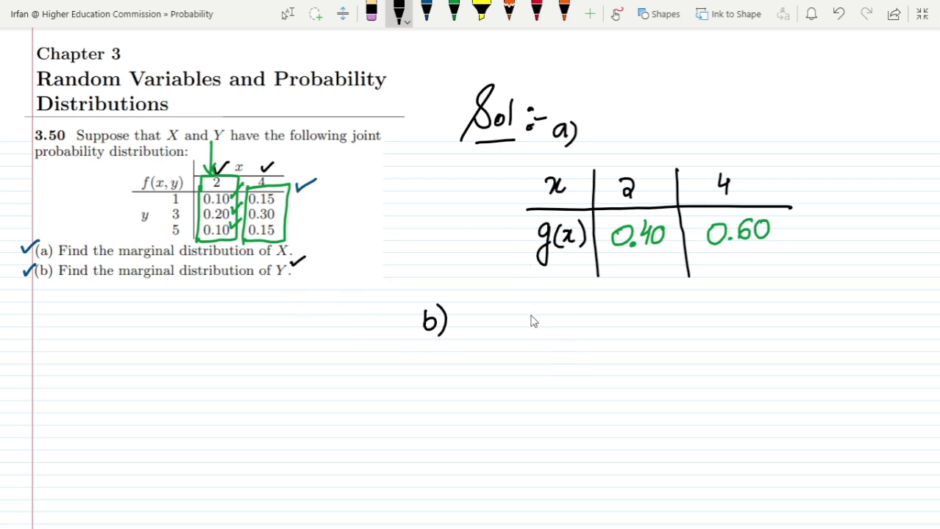
Draw the second table frame with y and h(y) row labels and grid lines.
mouse_move(526, 304)
mouse_down()
mouse_move(544, 303)
mouse_move(529, 336)
mouse_move(528, 384)
mouse_move(537, 393)
mouse_move(555, 371)
mouse_move(544, 393)
mouse_up()
drag(557, 360, 560, 393)
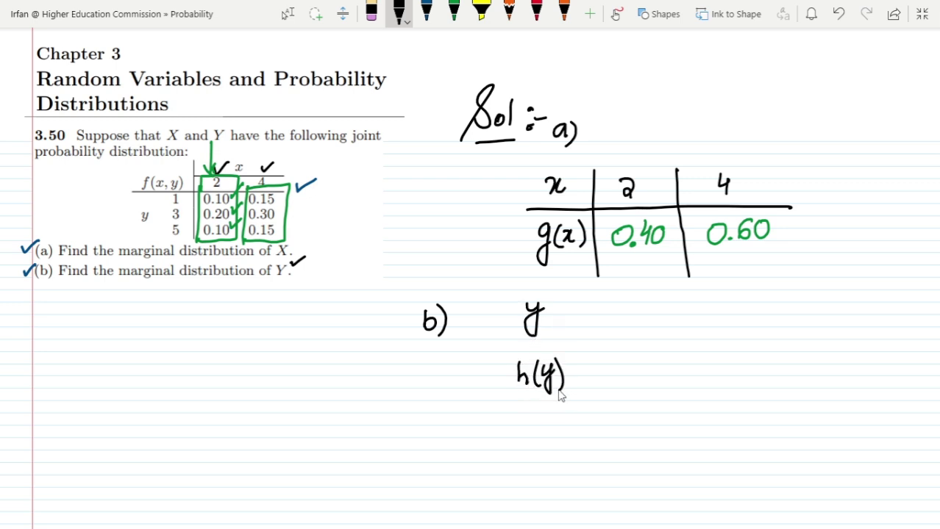
drag(503, 347, 793, 341)
drag(574, 294, 574, 403)
Fill in y columns 1, 3 and 5, then erase the green joint-table markings.
mouse_move(163, 200)
mouse_down()
mouse_move(177, 193)
mouse_move(176, 225)
mouse_up()
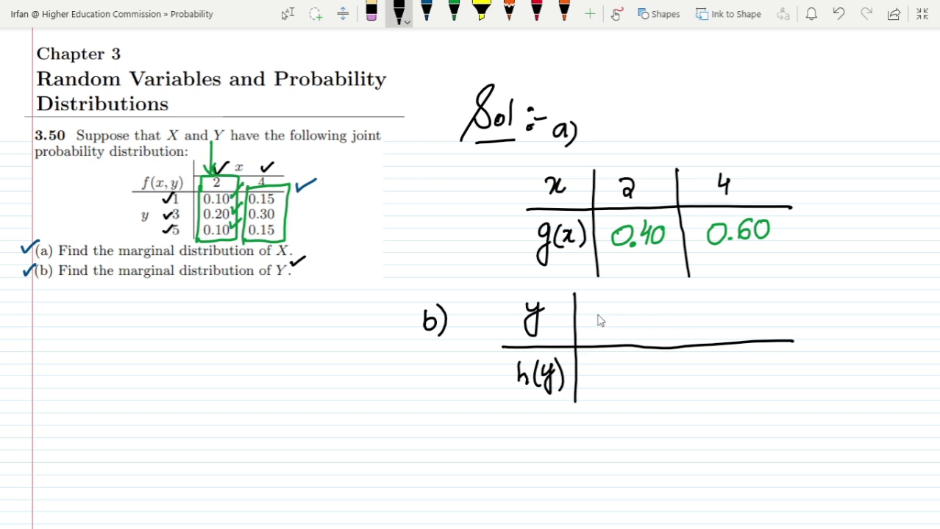
drag(595, 307, 596, 326)
drag(665, 307, 666, 326)
drag(747, 301, 745, 325)
mouse_move(747, 302)
mouse_down()
mouse_move(750, 325)
mouse_move(762, 301)
mouse_up()
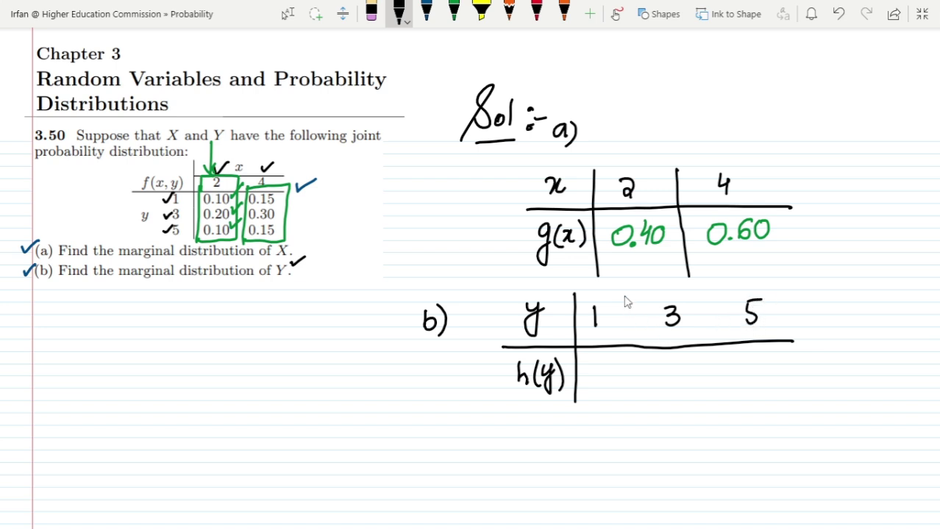
drag(623, 290, 626, 401)
drag(702, 288, 704, 389)
click(371, 13)
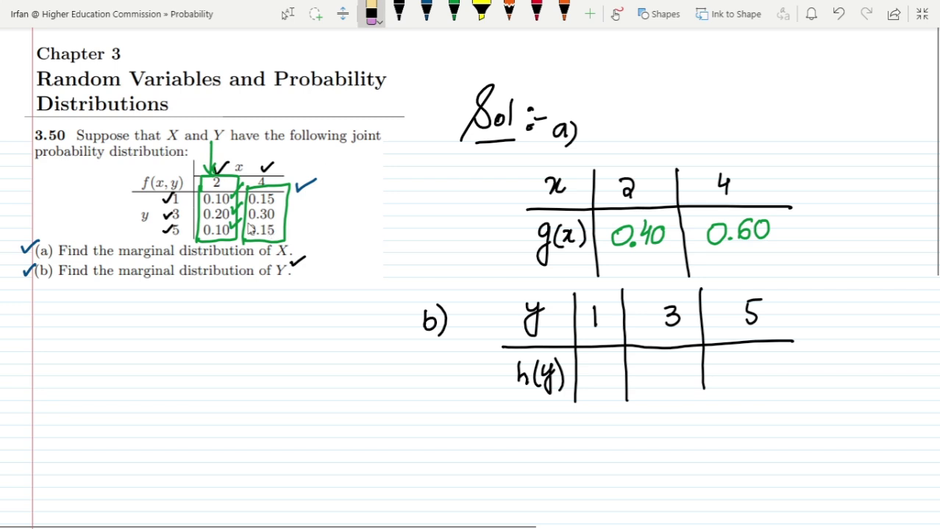
mouse_move(251, 228)
mouse_down()
mouse_move(237, 173)
mouse_move(208, 157)
mouse_move(210, 207)
mouse_move(305, 197)
mouse_move(275, 188)
mouse_move(269, 168)
mouse_move(310, 241)
mouse_up()
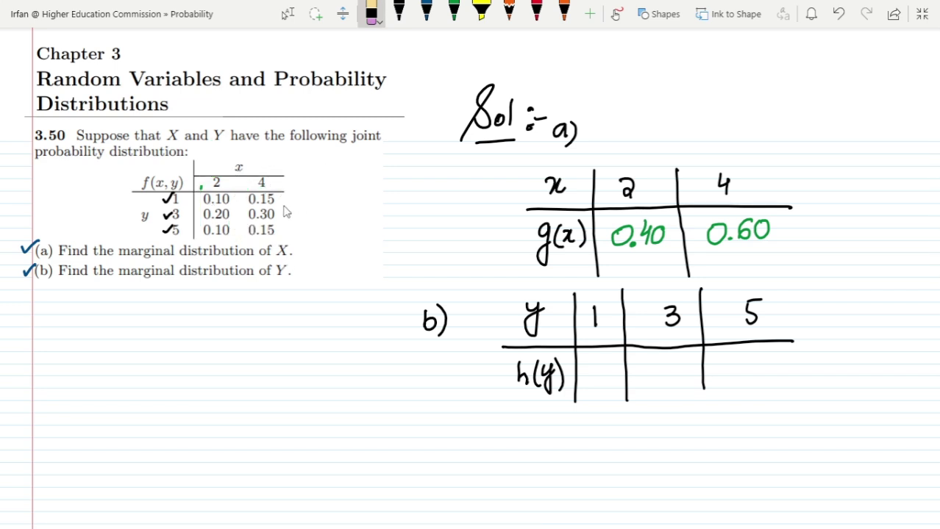
Box the y=1 row in green and write h(y) values 0.25 and 0.50.
click(398, 10)
click(453, 10)
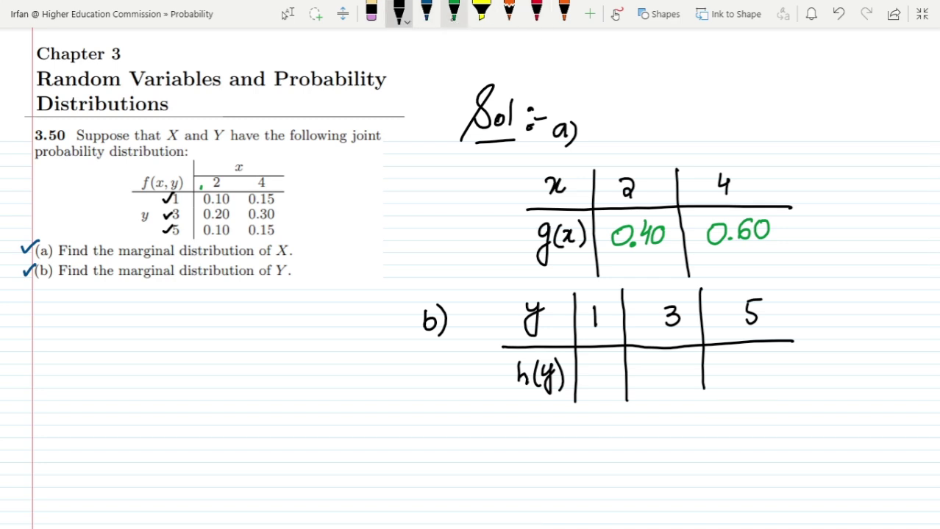
drag(178, 199, 192, 199)
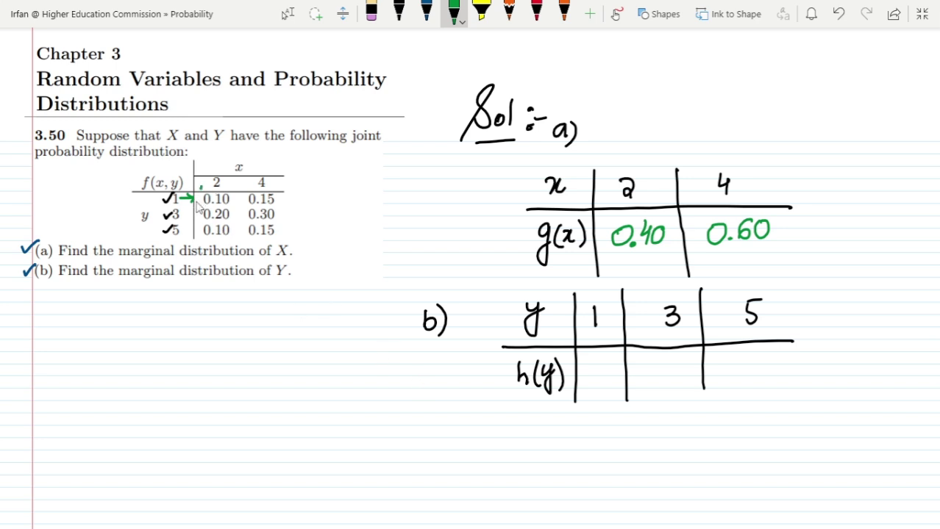
mouse_move(196, 199)
mouse_down()
mouse_move(210, 185)
mouse_move(264, 183)
mouse_move(282, 207)
mouse_move(227, 211)
mouse_up()
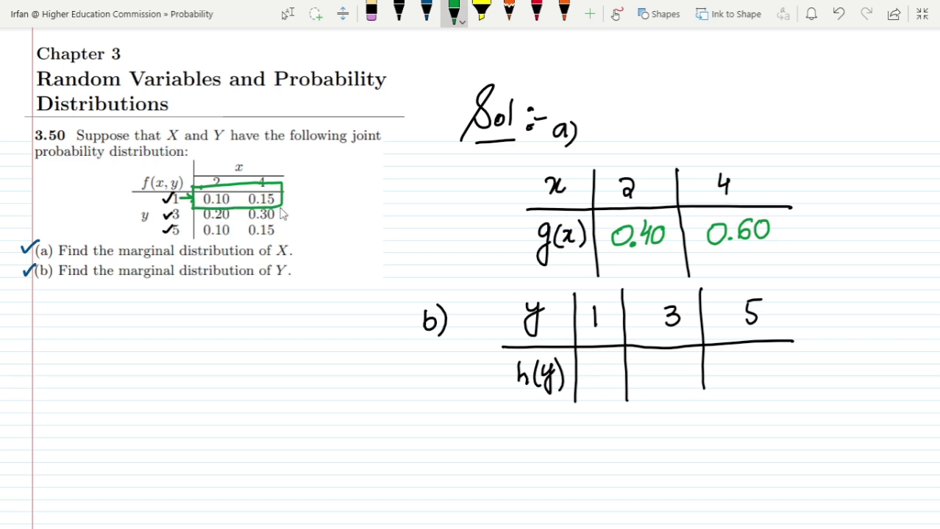
mouse_move(590, 368)
mouse_down()
mouse_move(581, 381)
mouse_move(604, 368)
mouse_move(610, 385)
mouse_move(627, 357)
mouse_up()
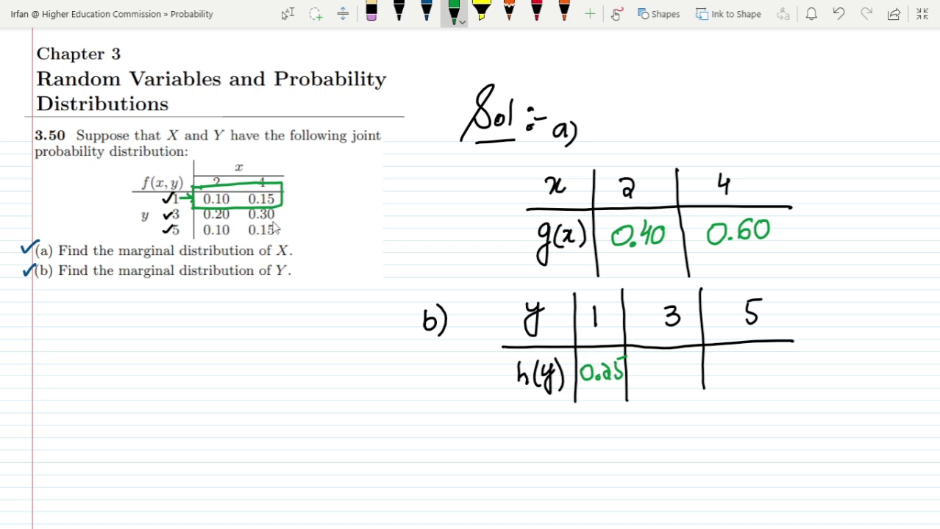
mouse_move(649, 377)
mouse_down()
mouse_move(663, 383)
mouse_move(686, 365)
mouse_up()
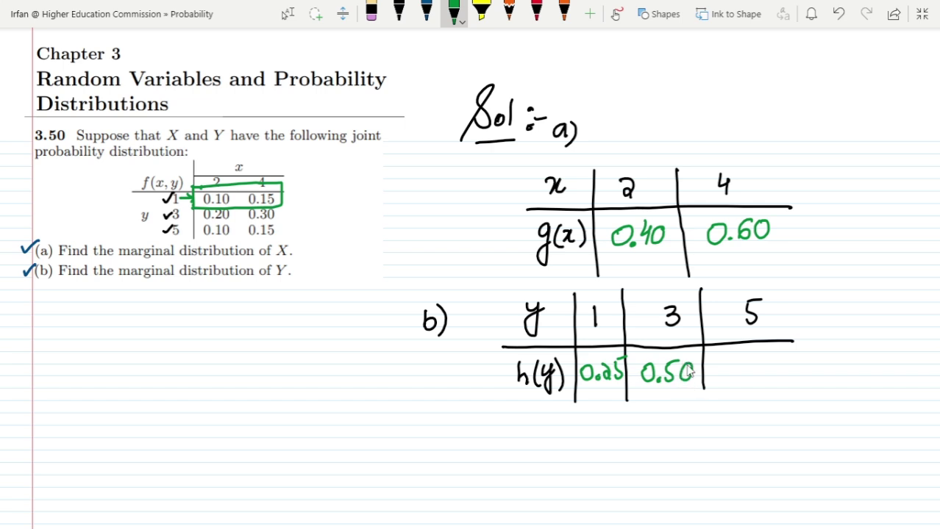
Loop the y=5 row and write 0.25 in its h(y) cell.
mouse_move(197, 232)
mouse_down()
mouse_move(279, 224)
mouse_move(277, 240)
mouse_move(198, 250)
mouse_up()
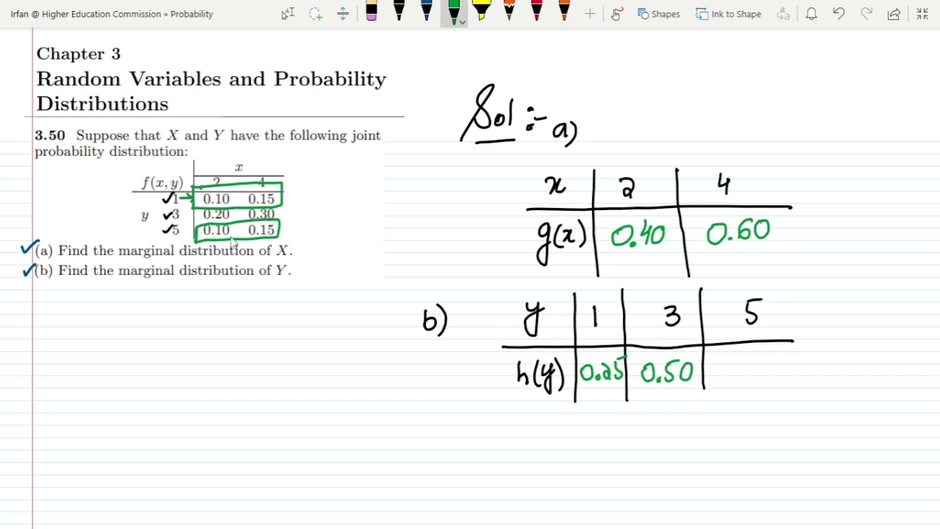
mouse_move(735, 362)
mouse_down()
mouse_move(728, 379)
mouse_move(736, 363)
mouse_move(777, 379)
mouse_move(768, 383)
mouse_up()
click(744, 377)
drag(772, 361, 787, 359)
Bracket the g(x) values 0.40 and 0.60 in orange with an arrow to 1.
click(563, 9)
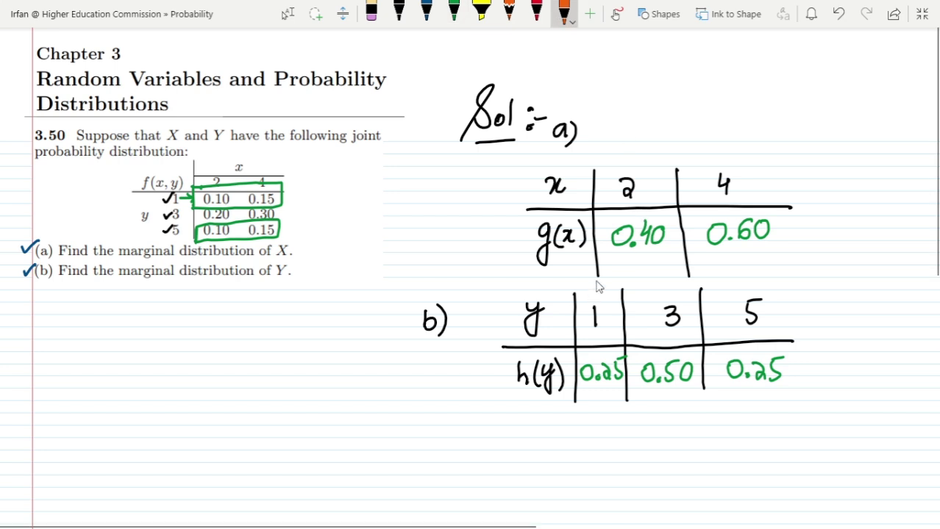
drag(612, 260, 805, 255)
drag(791, 248, 794, 262)
mouse_move(841, 232)
mouse_down()
mouse_move(842, 253)
mouse_move(842, 228)
mouse_up()
drag(833, 251, 847, 250)
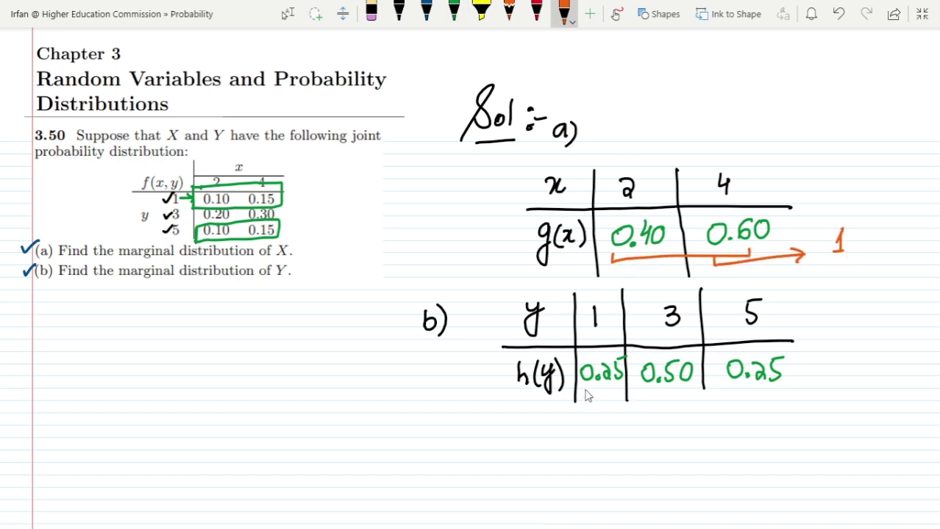
Bracket the h(y) values 0.25, 0.50, 0.25 with an arrow to 1.
mouse_move(586, 390)
mouse_down()
mouse_move(616, 401)
mouse_move(751, 391)
mouse_move(776, 380)
mouse_up()
mouse_move(678, 392)
mouse_down()
mouse_move(676, 426)
mouse_move(777, 425)
mouse_up()
drag(766, 422, 767, 440)
drag(803, 410, 805, 429)
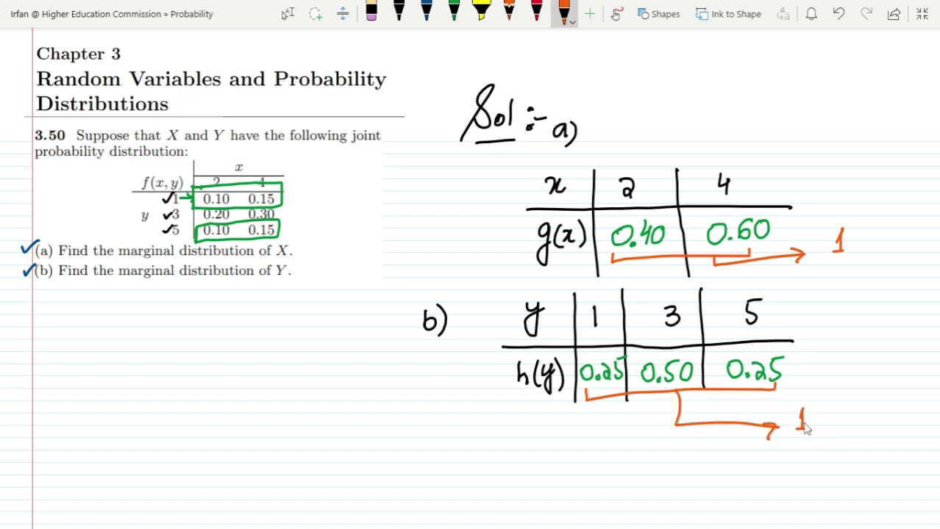